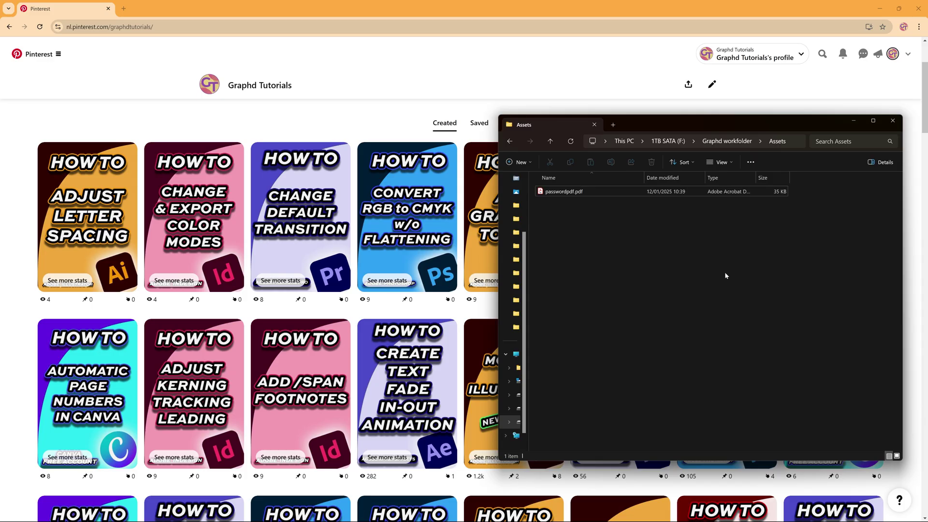
- Open passwordpdf.pdf from File Explorer and enter its document open password
double_click(569, 194)
text(********)
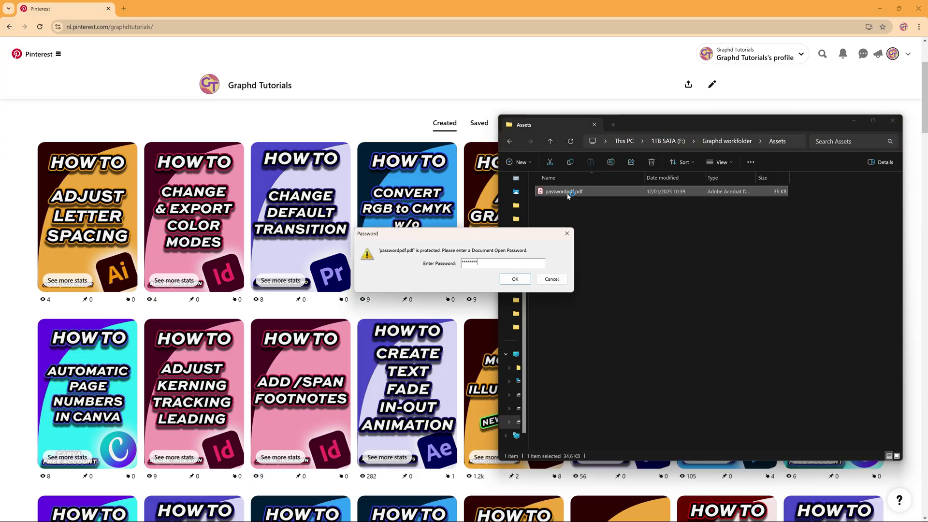
key(Return)
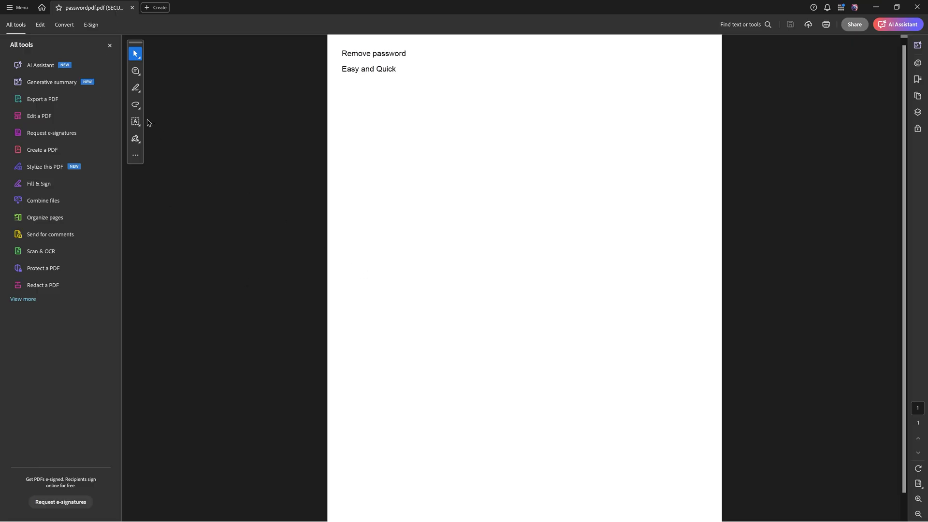
- Change passwordpdf.pdf's Security Method to No Security in its security properties and apply it
click(18, 8)
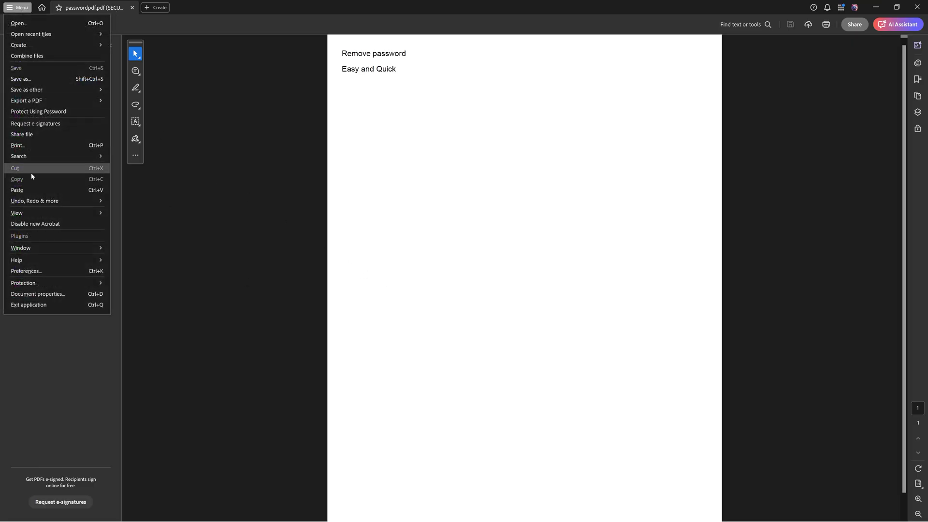
mouse_move(56, 284)
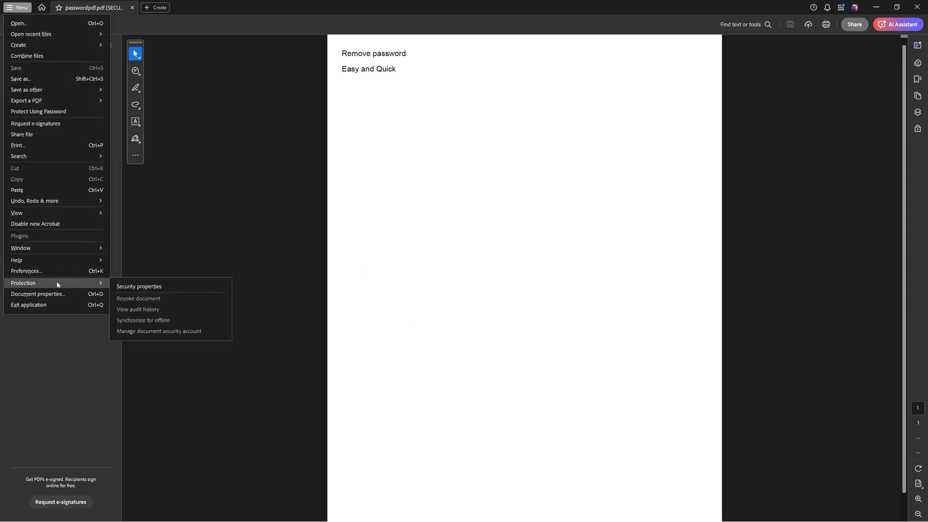
click(137, 286)
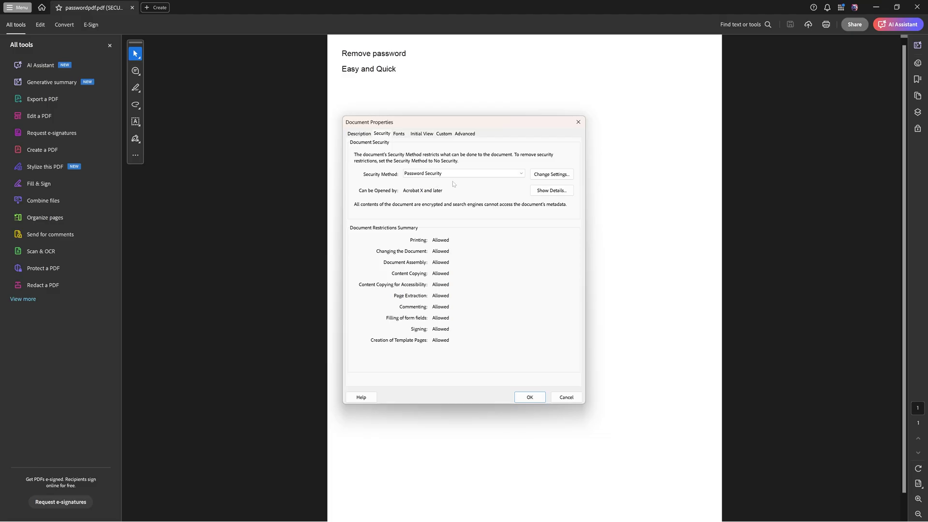
click(523, 174)
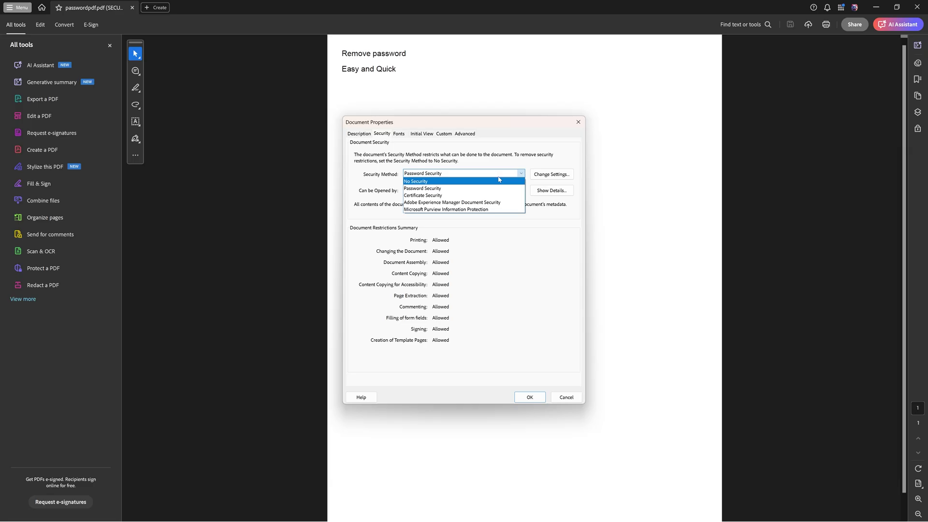
click(431, 182)
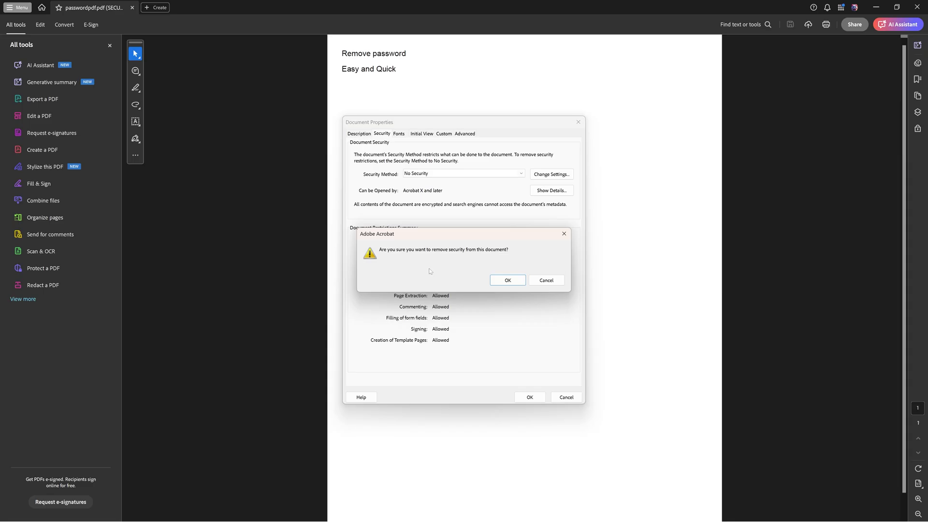
click(507, 280)
click(527, 393)
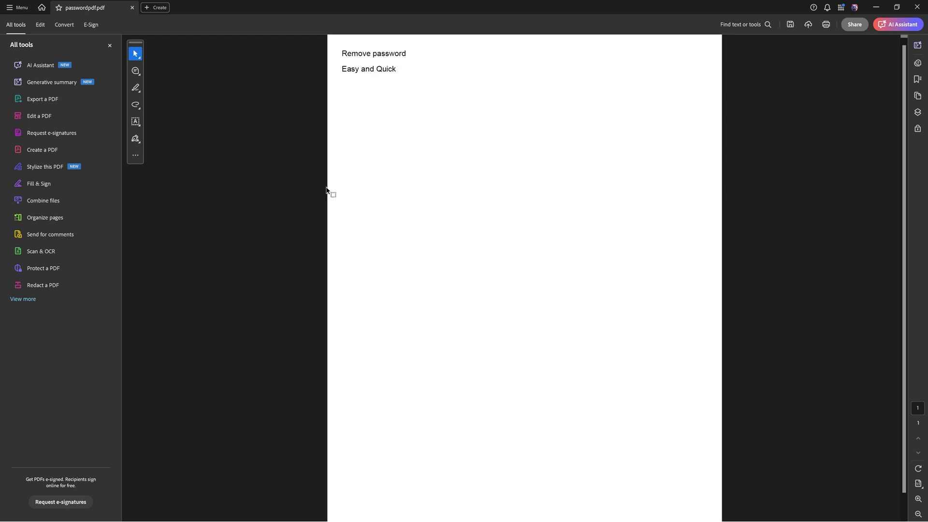
- Save the unsecured document as passwordpdf-1.pdf by appending -1 to the suggested name
click(11, 8)
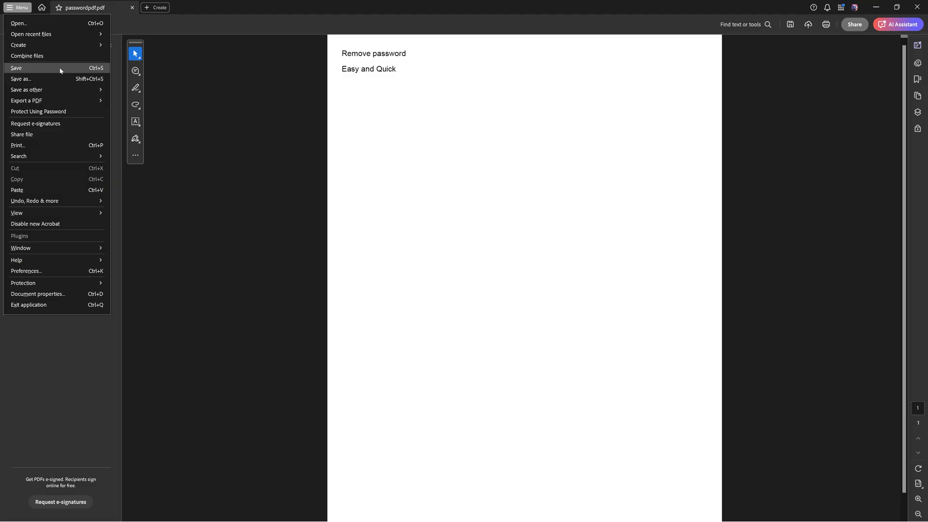
click(81, 79)
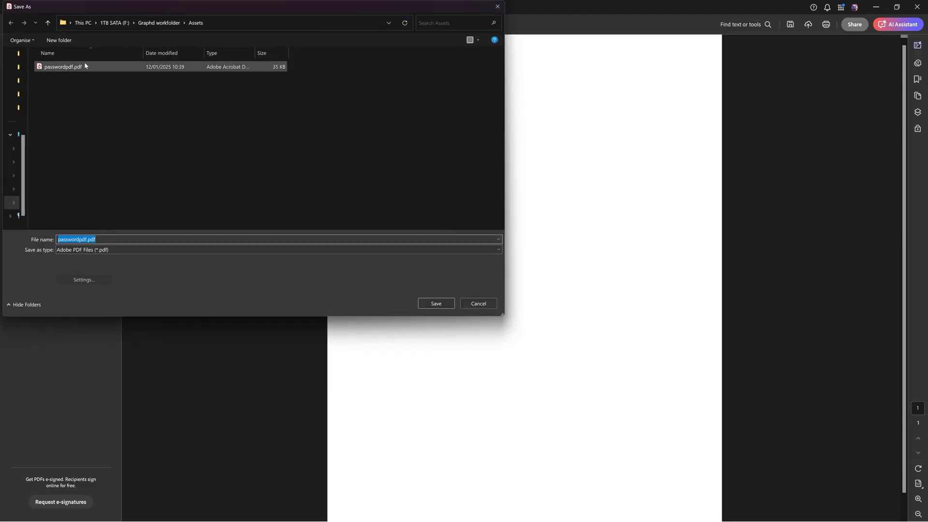
click(60, 240)
text(-1)
click(436, 303)
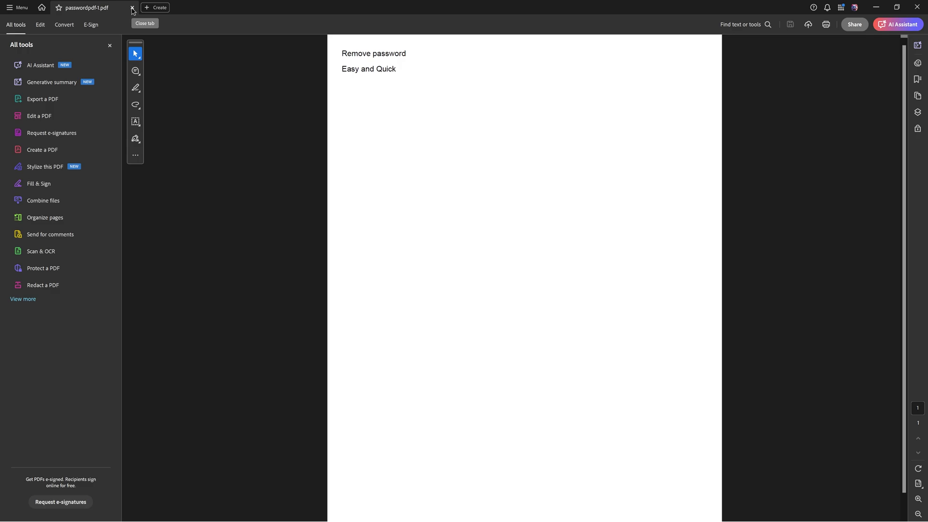
- Reopen the original passwordpdf.pdf from the Assets folder and dismiss its password prompt
click(133, 8)
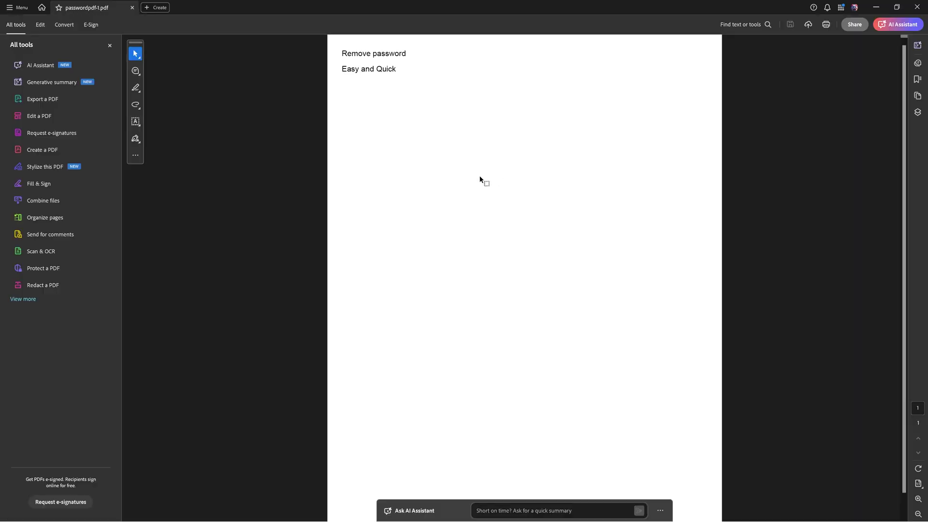
key(alt+Tab)
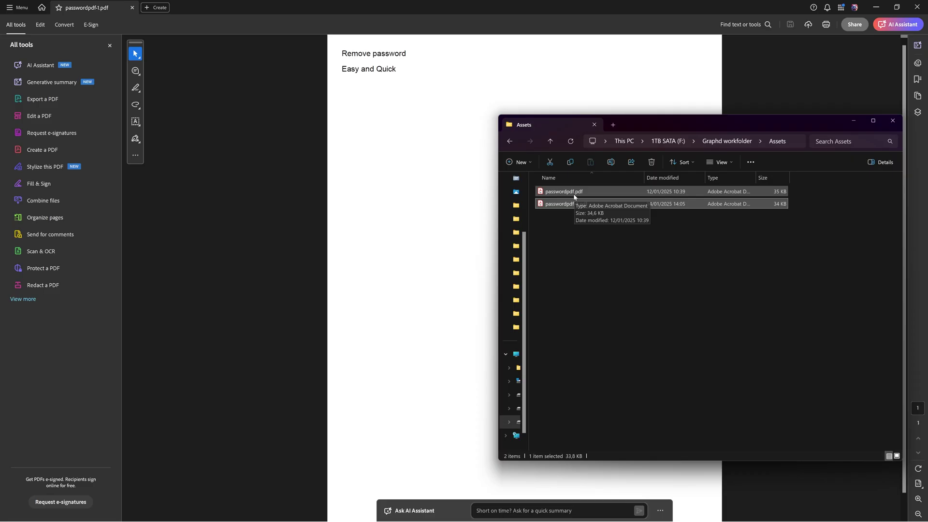
double_click(575, 193)
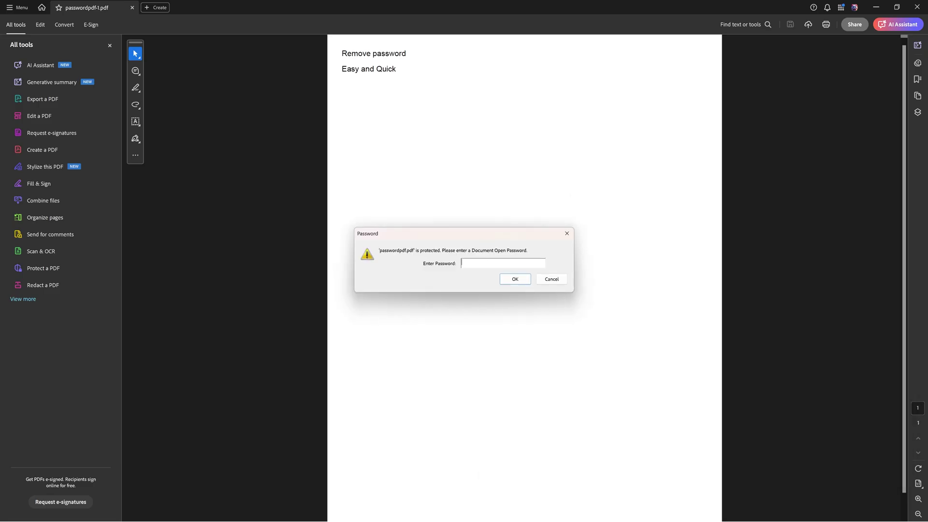
key(Return)
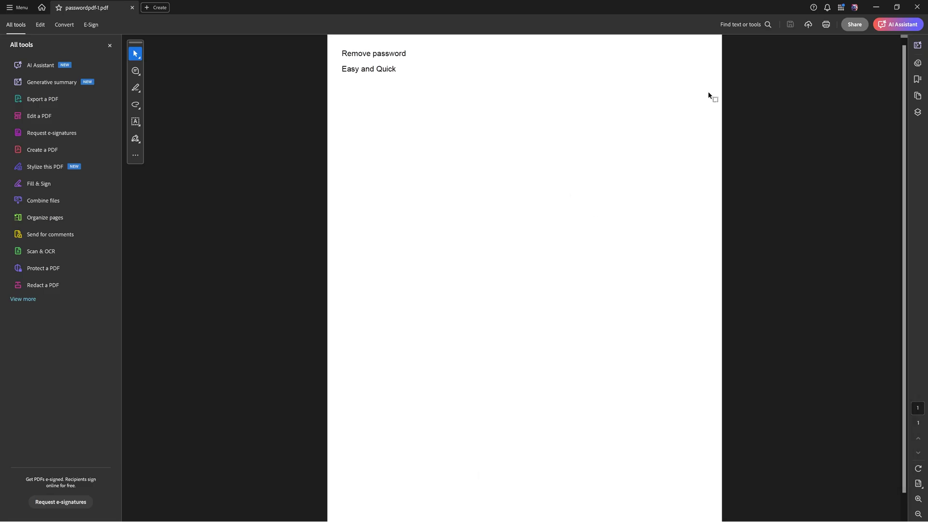
- Minimize Acrobat and unlock passwordpdf.pdf in Chrome by entering its document password
click(877, 8)
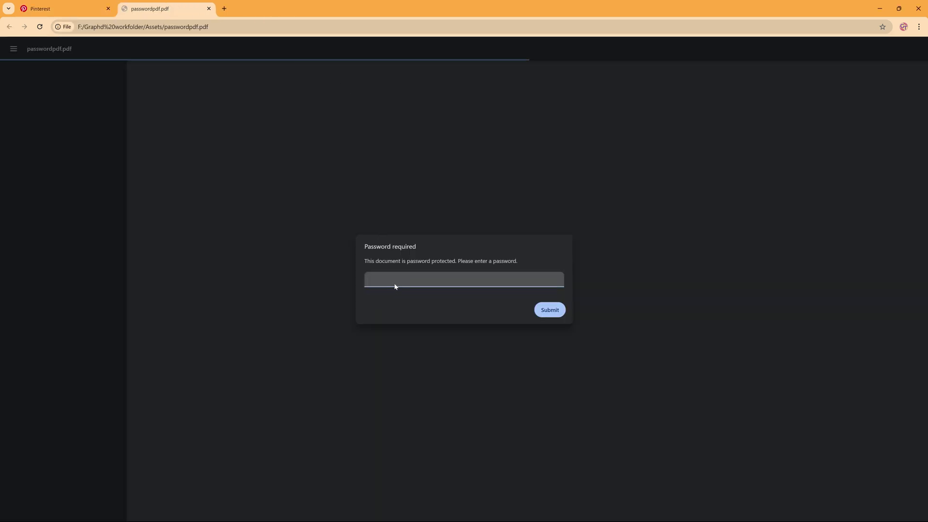
text(123456)
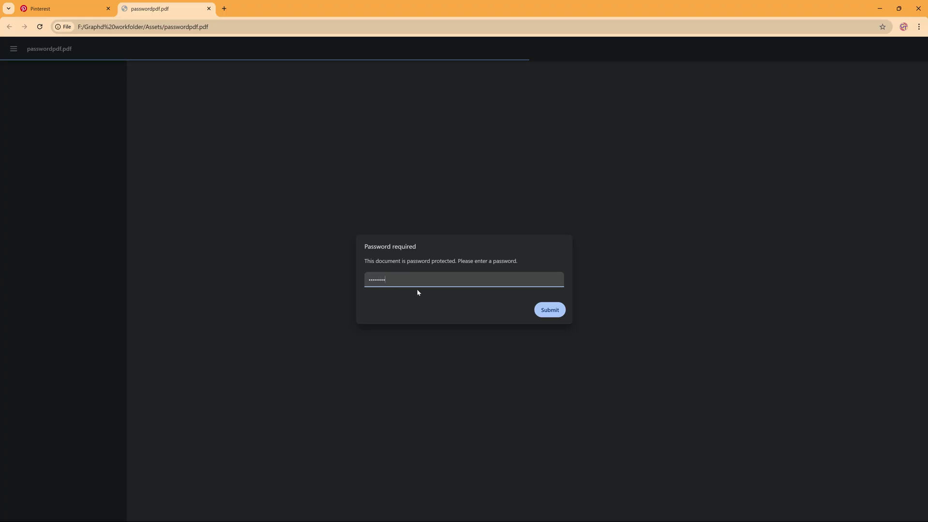
key(Return)
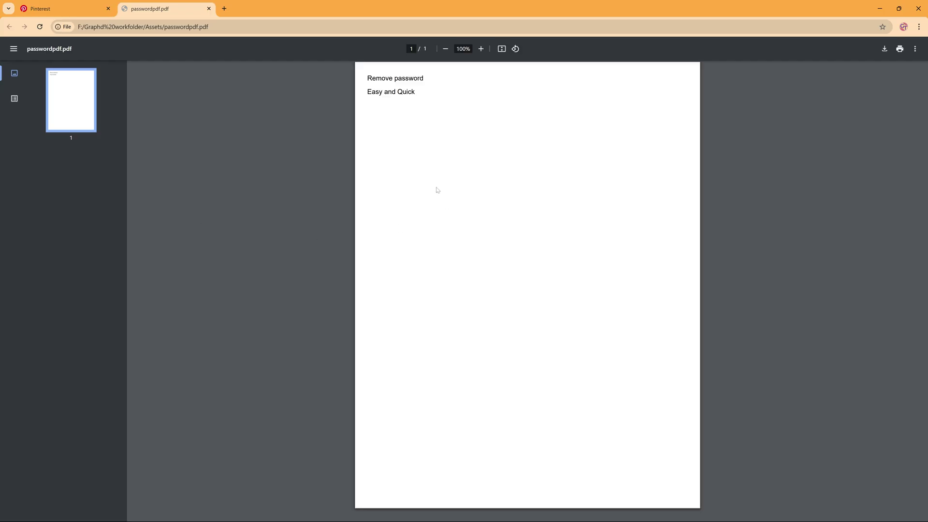
- Print the PDF to the Save as PDF destination, saving it as passwordpdf-2.pdf
click(900, 54)
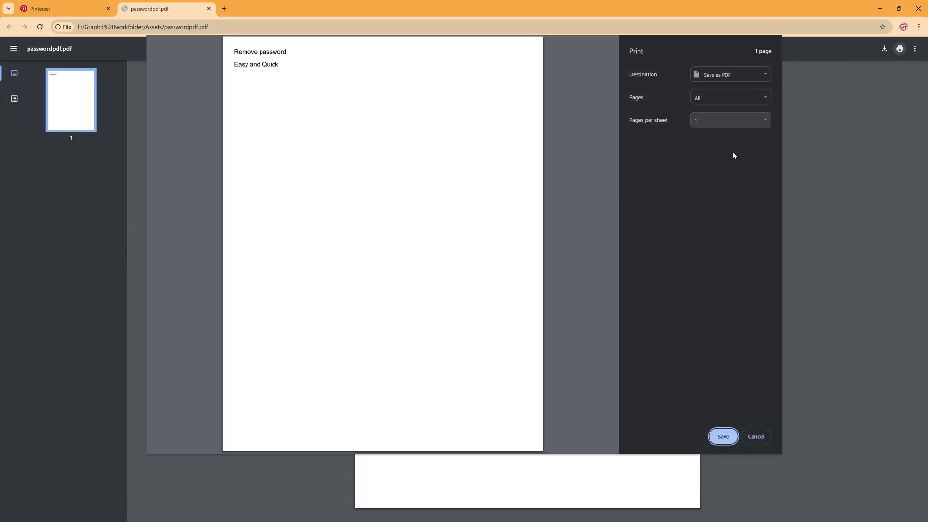
click(724, 437)
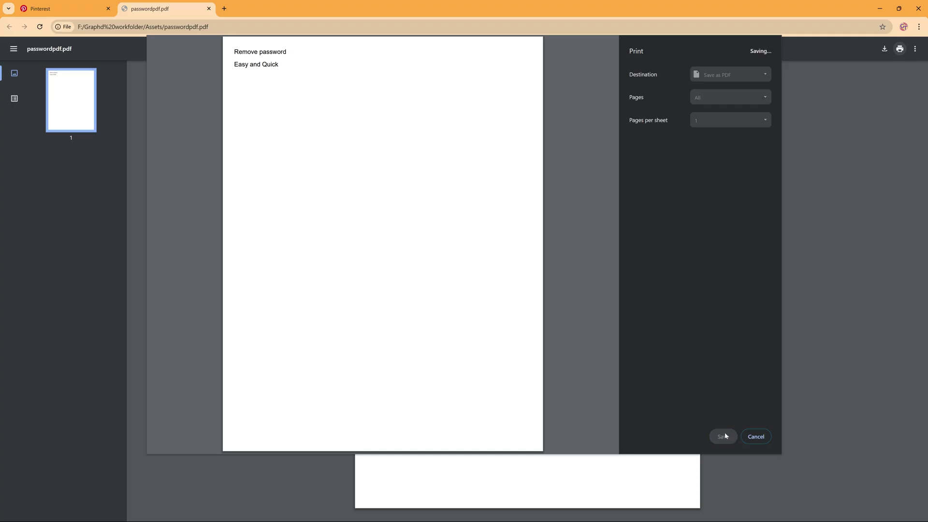
click(37, 79)
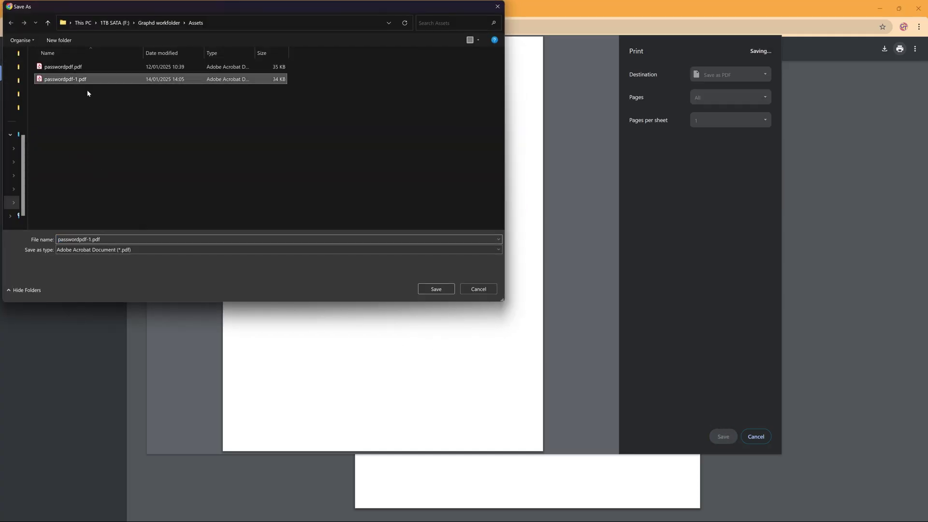
key(Tab)
key(shift+Left)
key(shift+Left)
key(shift+Left)
key(shift+Left)
key(shift+Left)
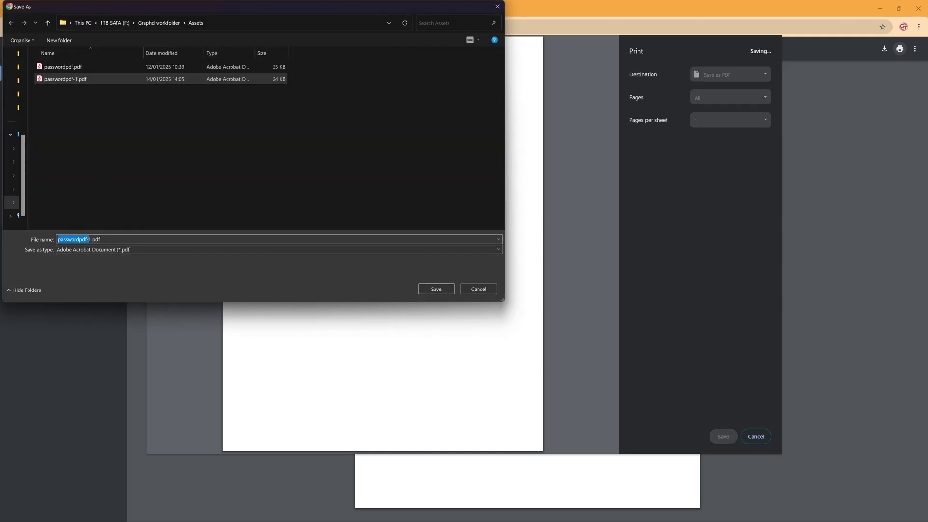
key(Right)
key(Delete)
key(BackSpace)
click(436, 289)
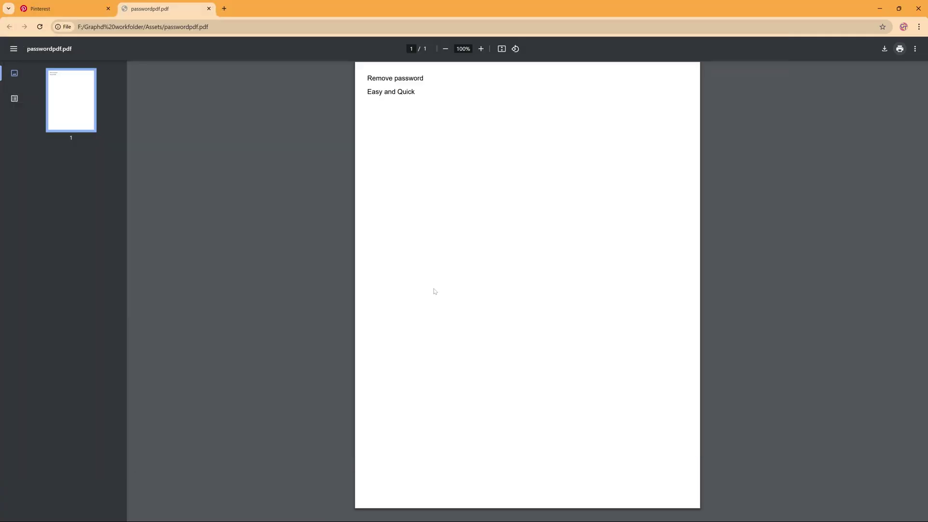
- Open passwordpdf-2.pdf from the Assets folder in Acrobat, with no password prompt
key(alt+Tab)
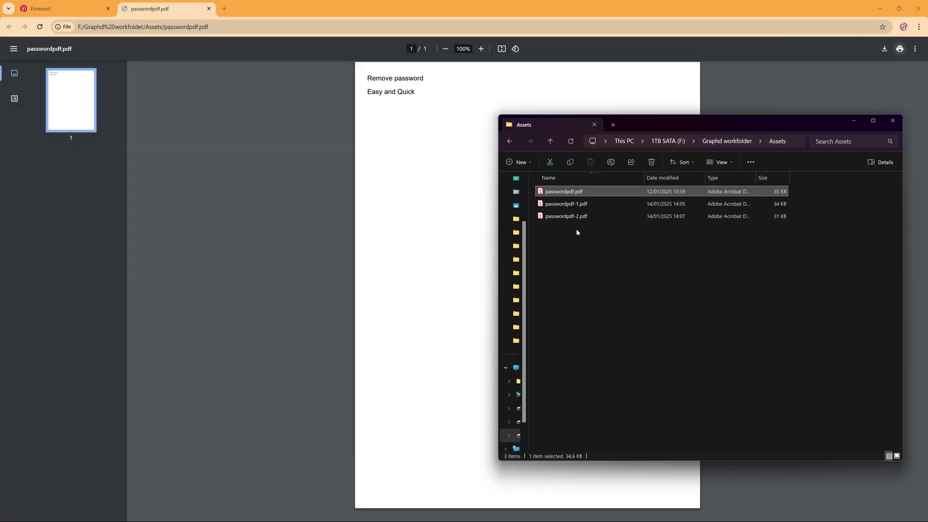
double_click(566, 216)
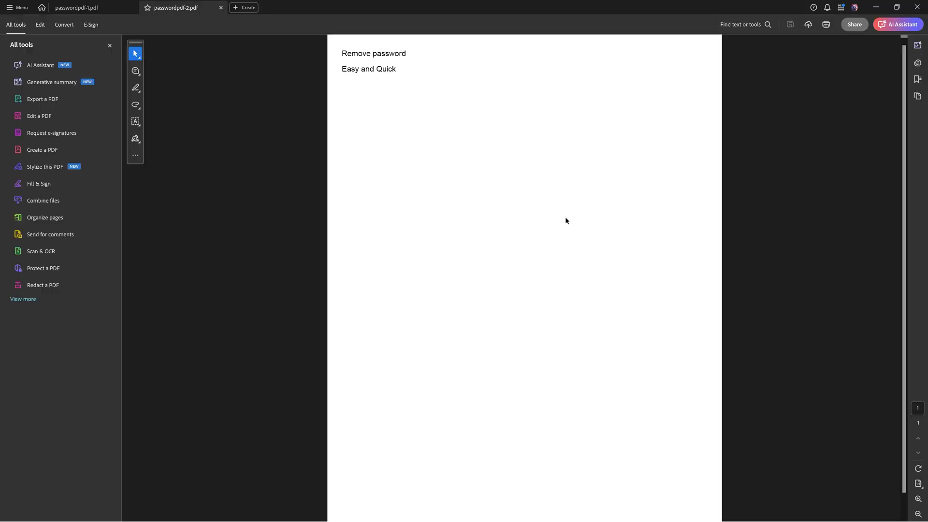